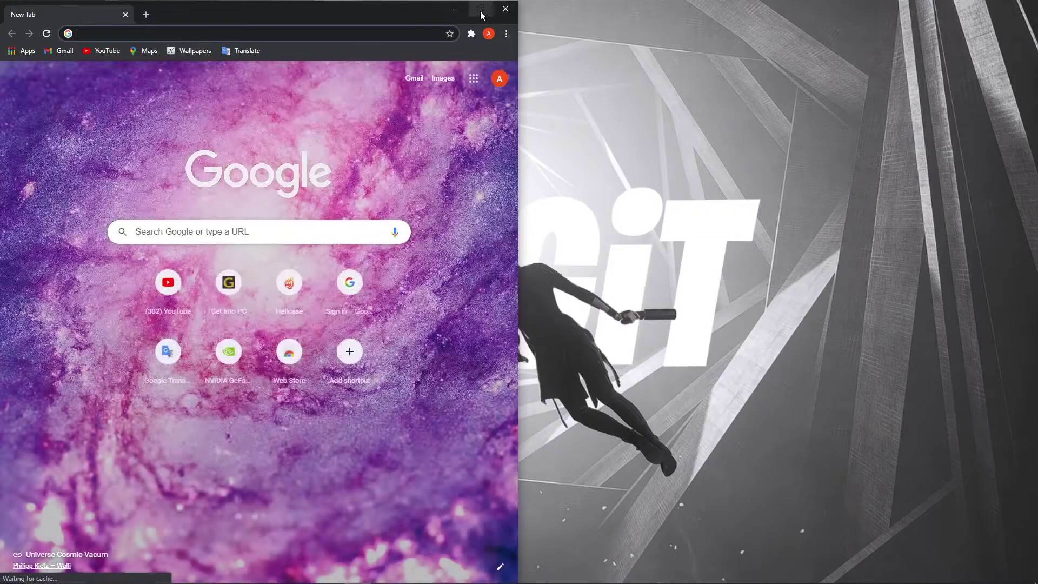
# - Search Google for 'winrar download' and open the win-rar.com download page
pyautogui.press('super+Up')
pyautogui.click(209, 28)
pyautogui.write('winrar download')
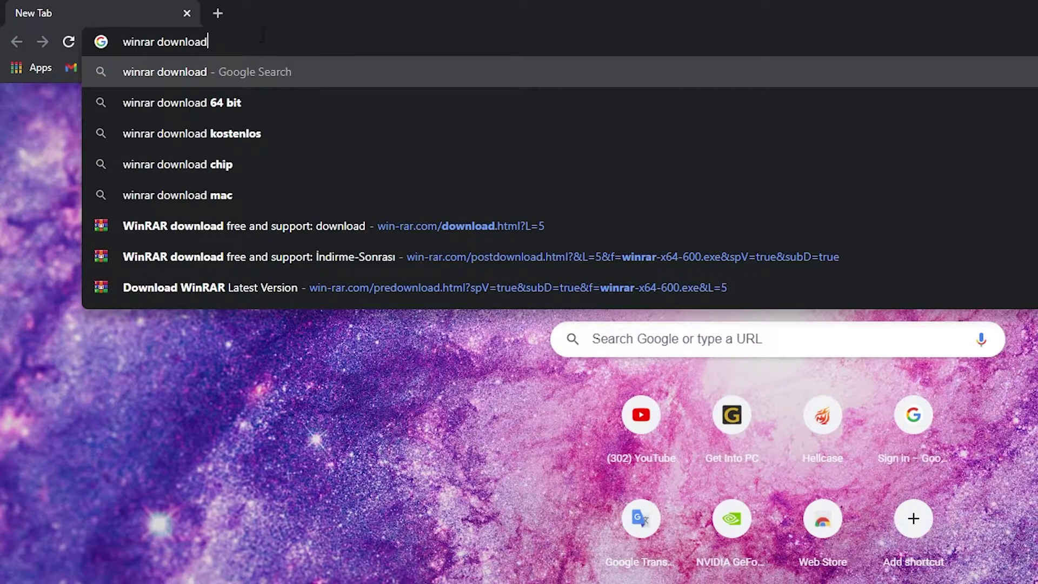
pyautogui.press('Return')
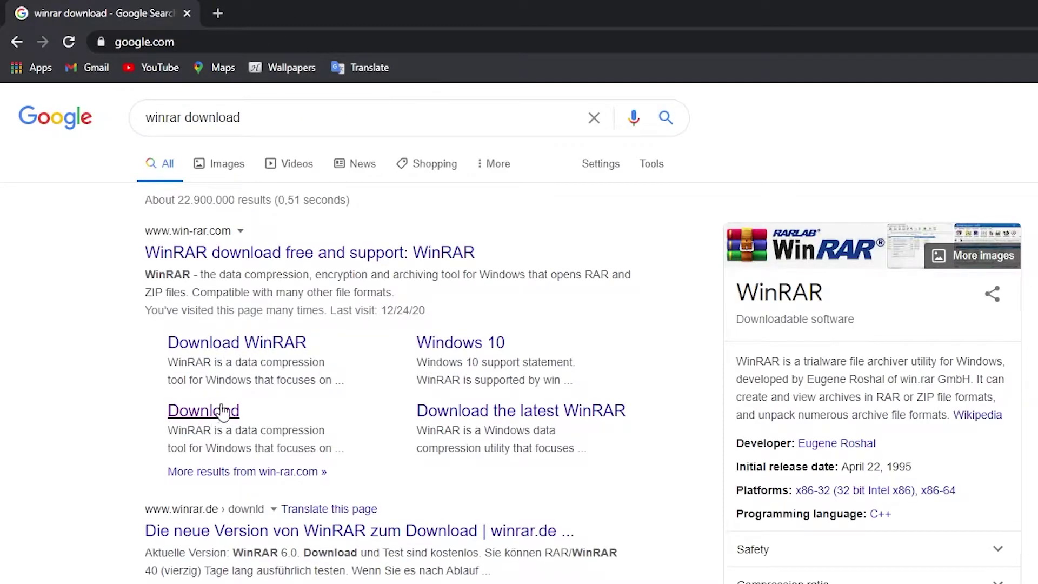
pyautogui.click(207, 416)
# - Download WinRAR 6.00 English 64 bit and bring up the downloaded file's options
pyautogui.scroll(-3, 541, 327)
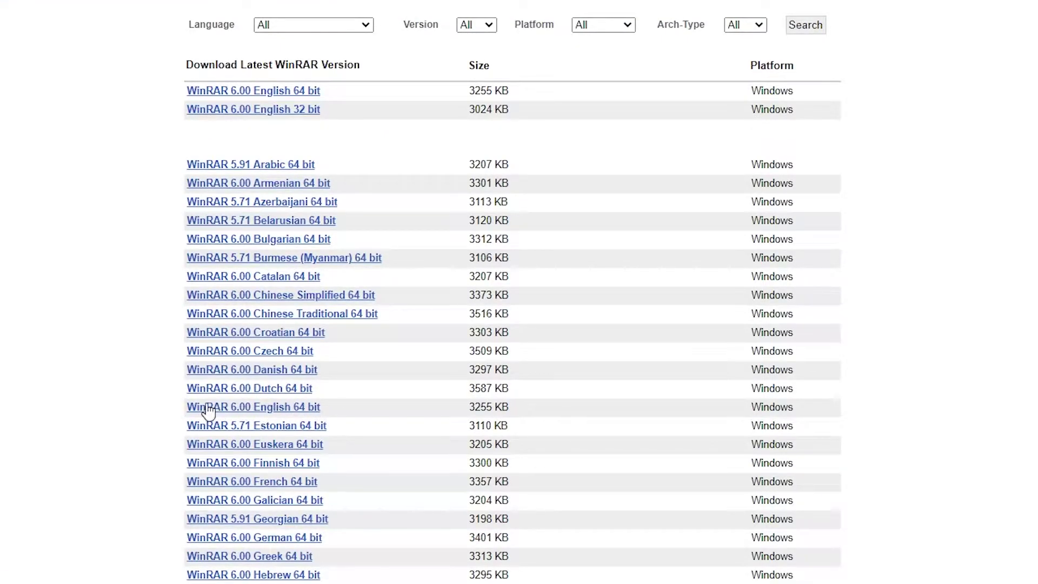
pyautogui.click(264, 412)
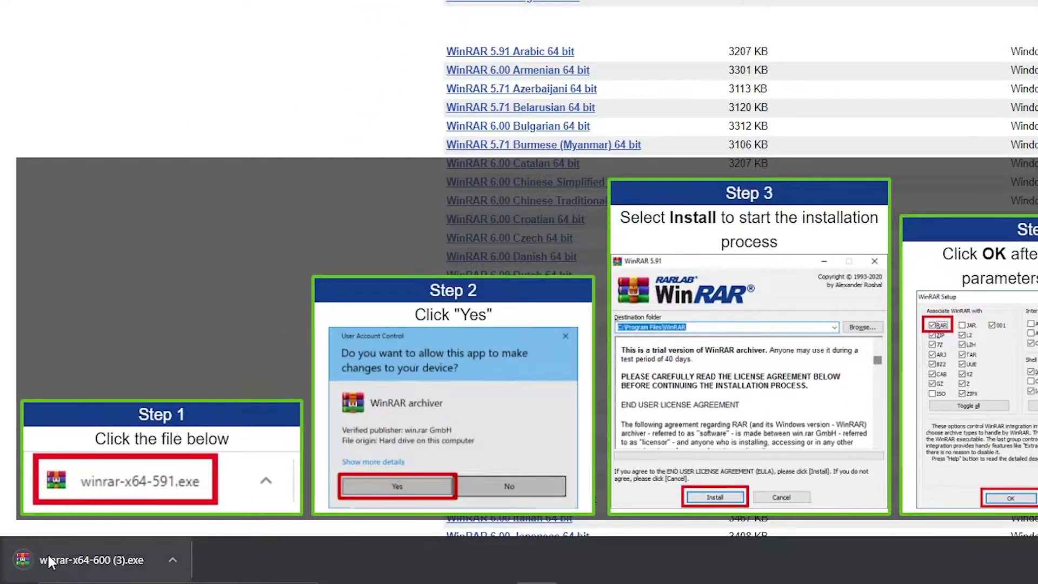
pyautogui.click(173, 560)
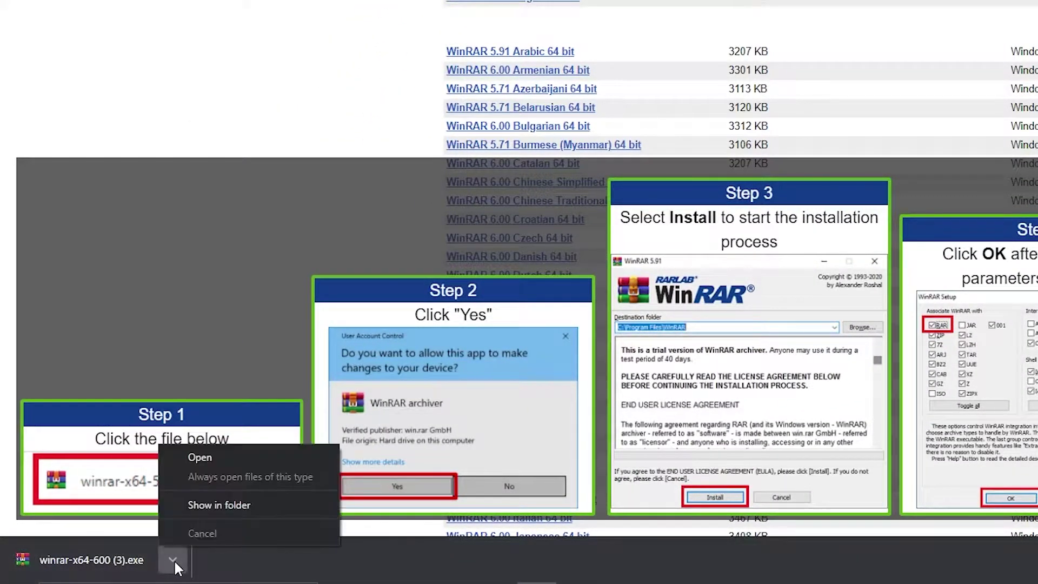
# - Run the WinRAR installer and set its destination to a folder under C:\Users
pyautogui.click(213, 456)
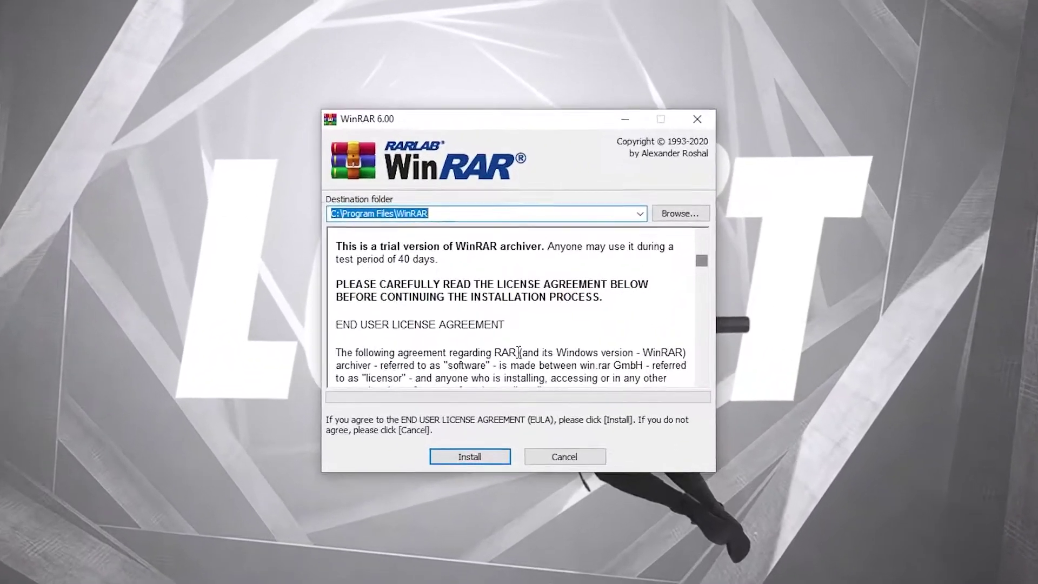
pyautogui.click(658, 213)
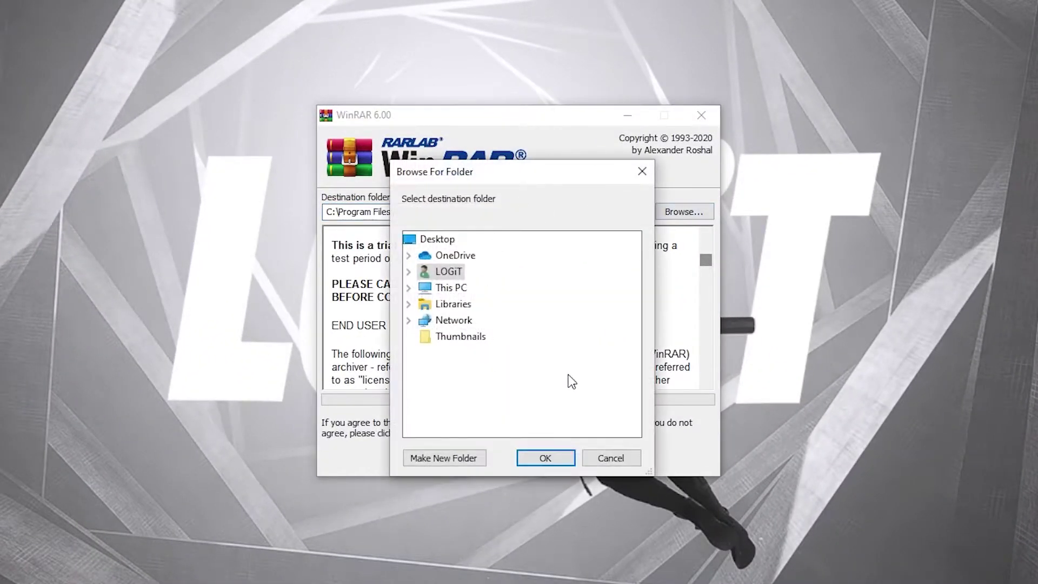
pyautogui.click(562, 460)
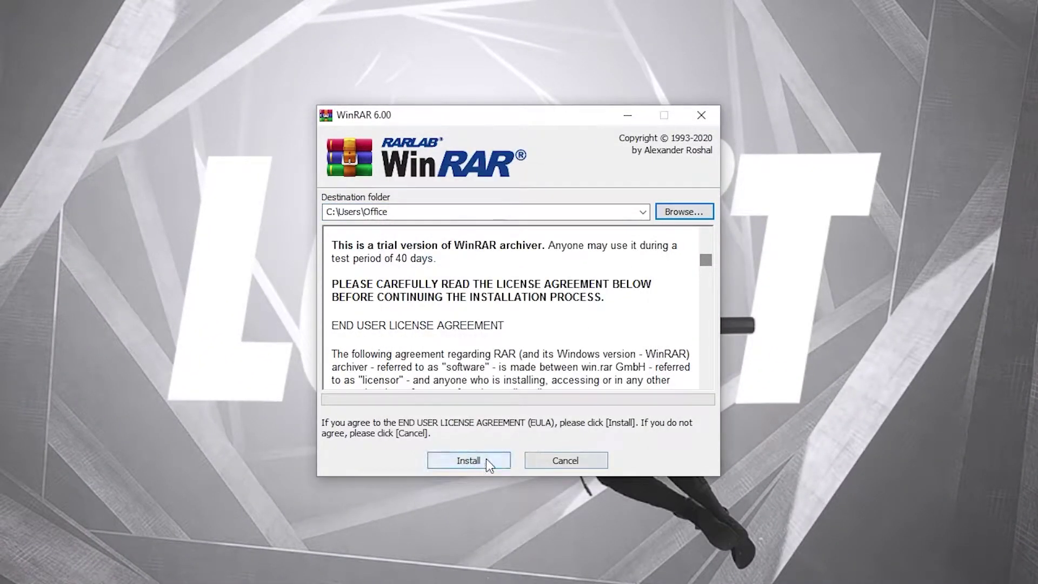
# - Install WinRAR with the default file associations and close the shortcuts folder
pyautogui.click(473, 460)
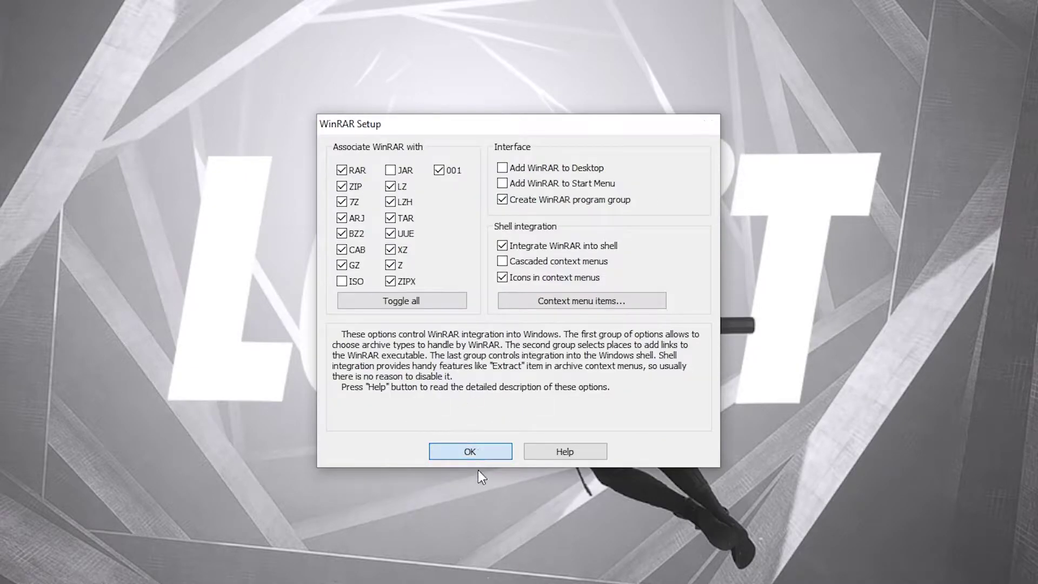
pyautogui.click(474, 453)
pyautogui.click(514, 515)
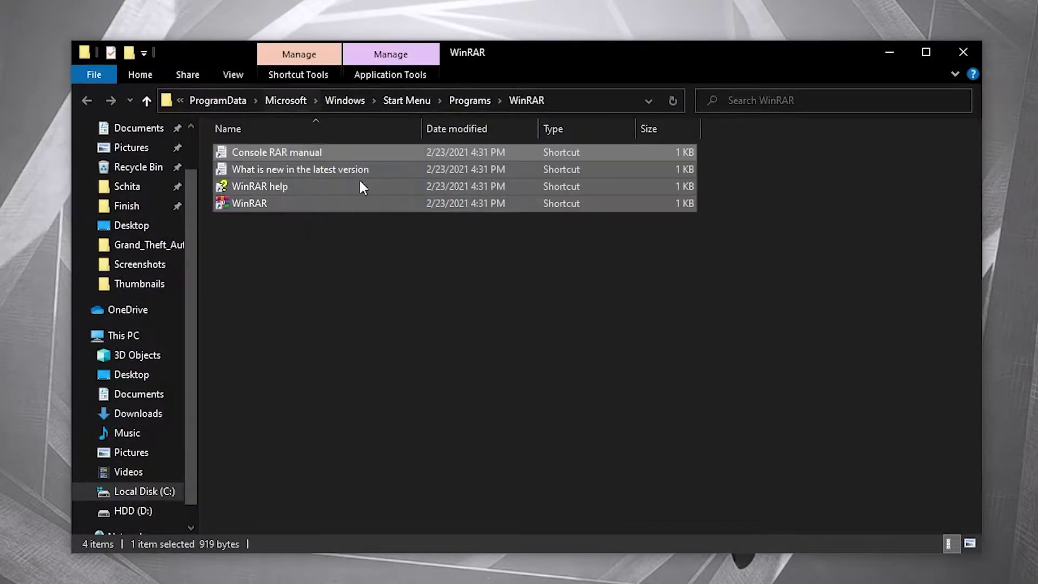
pyautogui.click(964, 51)
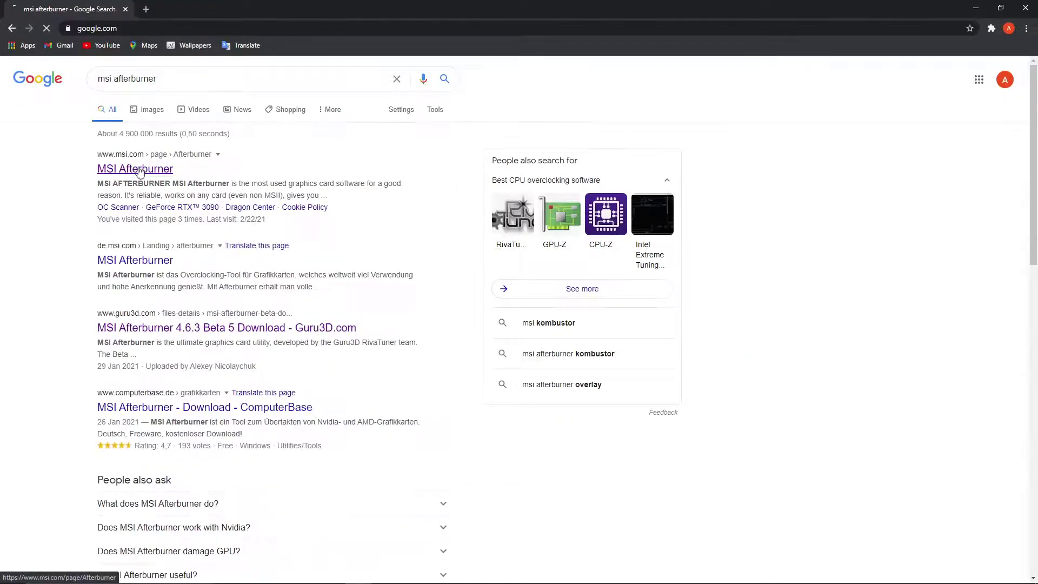
# - Download the MSIAfterburnerSetup zip from the official msi.com Afterburner page and show its options
pyautogui.click(182, 262)
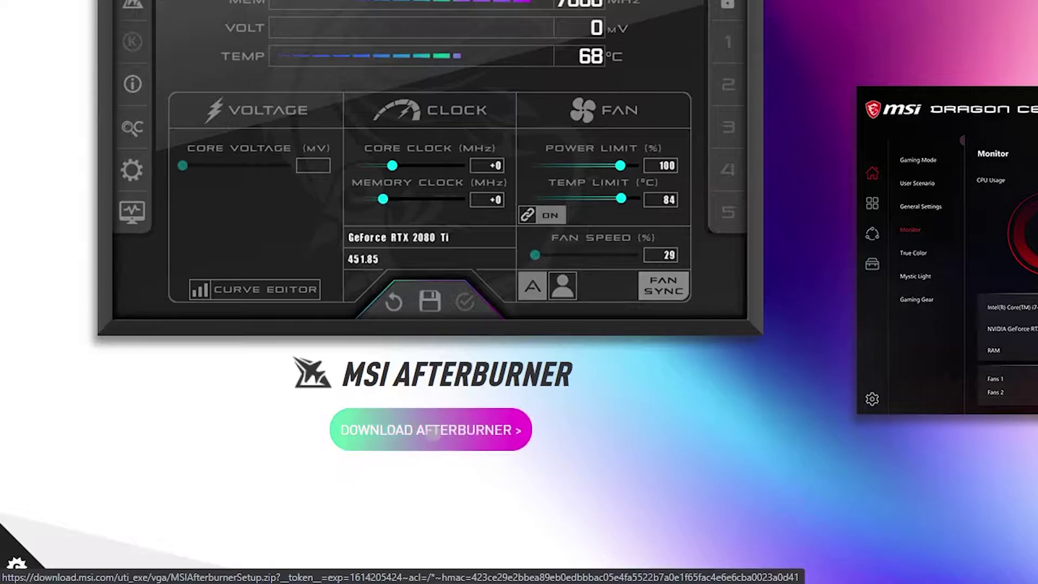
pyautogui.click(432, 435)
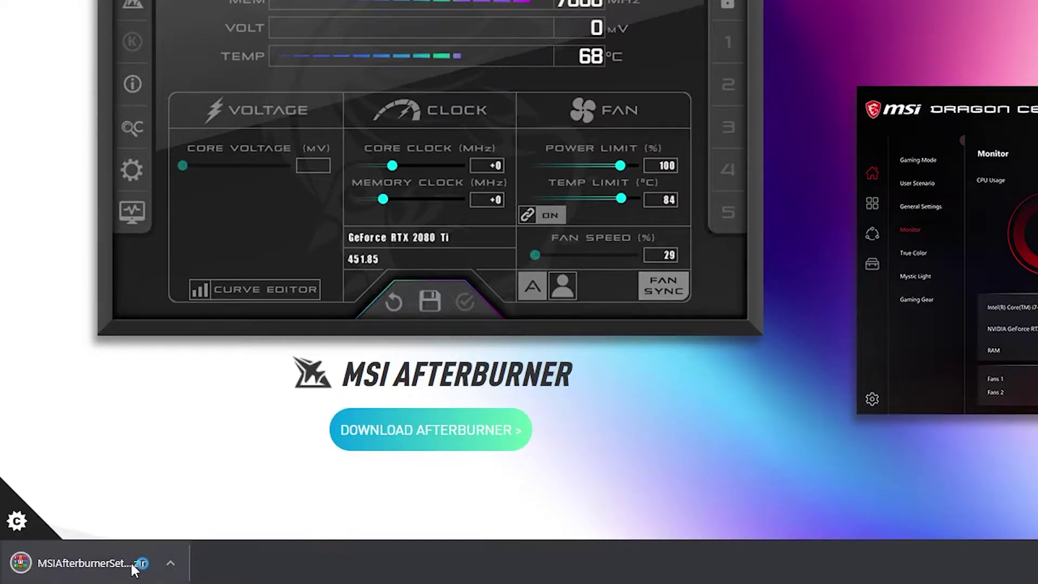
pyautogui.click(170, 563)
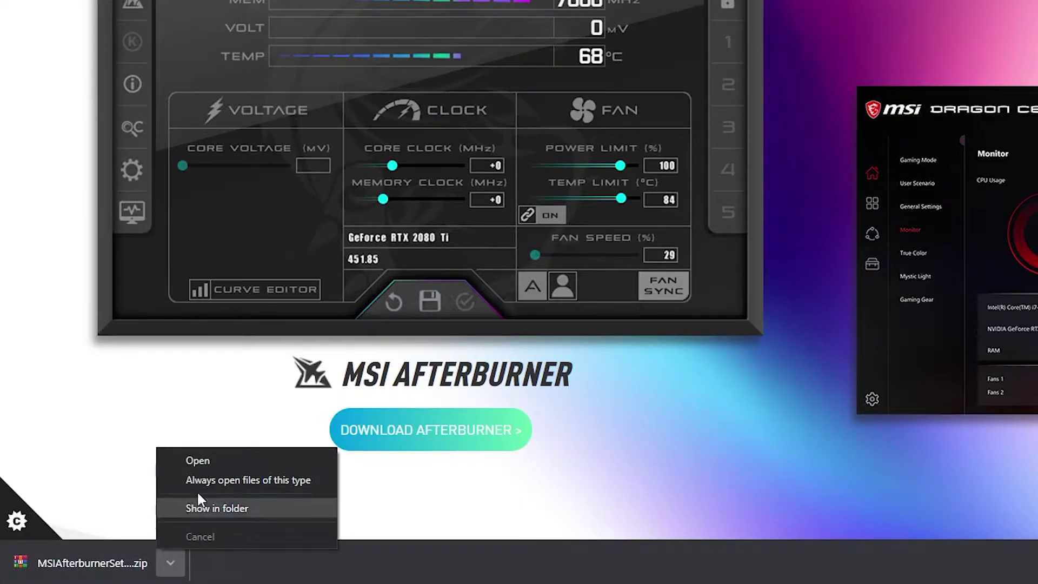
# - Open the Afterburner zip in WinRAR and run MSIAfterburnerSetup from the 4.6.2 folder
pyautogui.click(200, 460)
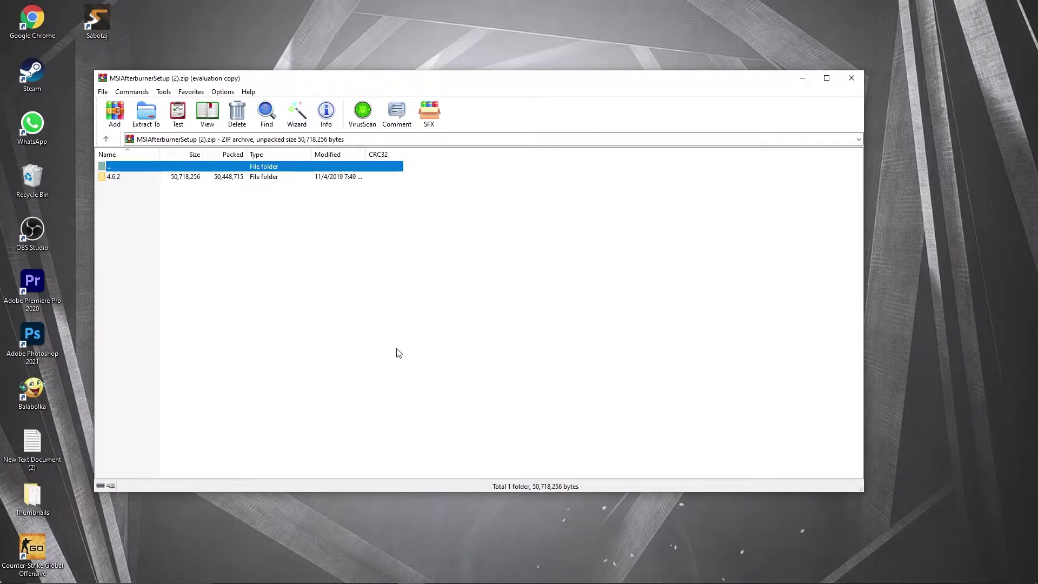
pyautogui.doubleClick(150, 179)
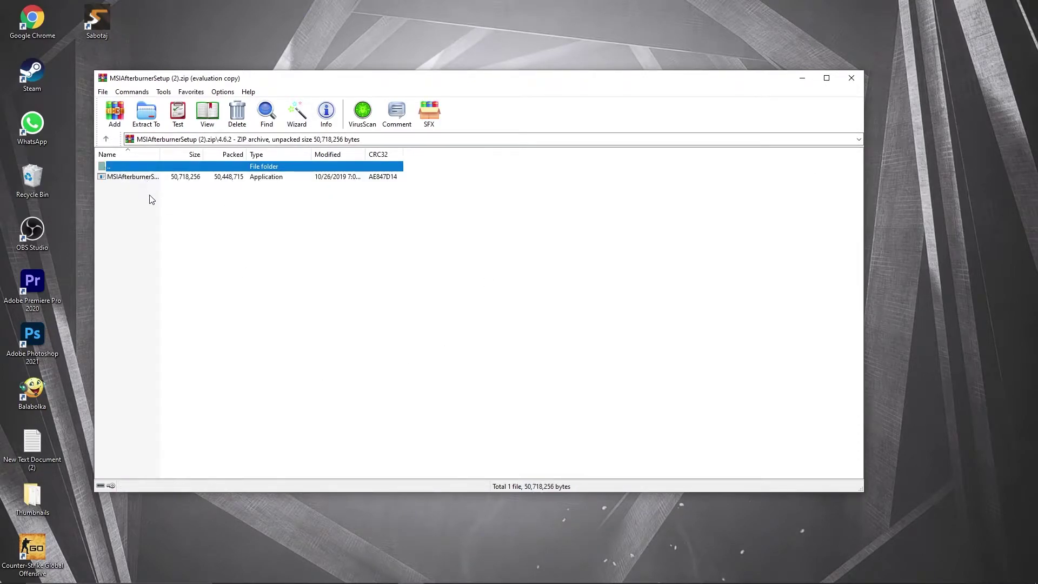
pyautogui.click(148, 178)
pyautogui.doubleClick(146, 181)
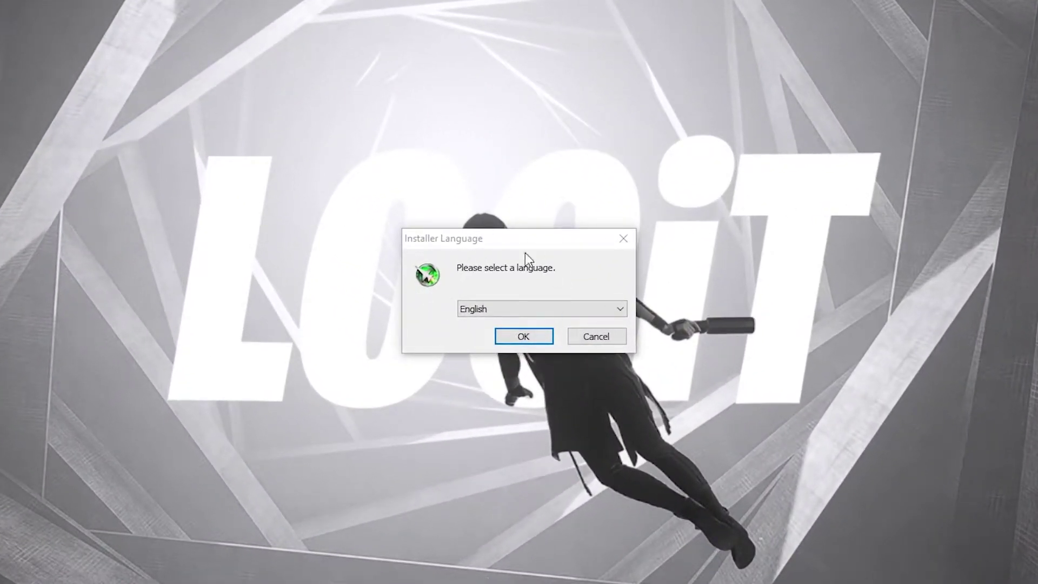
# - Choose English, accept the licence, and keep RivaTuner Statistics Server among the components
pyautogui.click(515, 307)
pyautogui.click(498, 359)
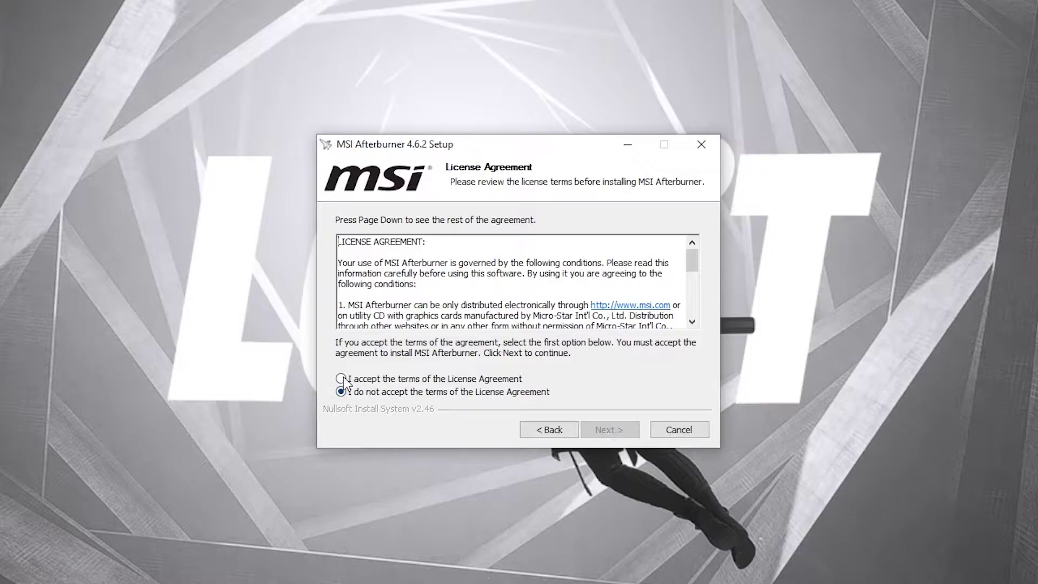
pyautogui.click(341, 379)
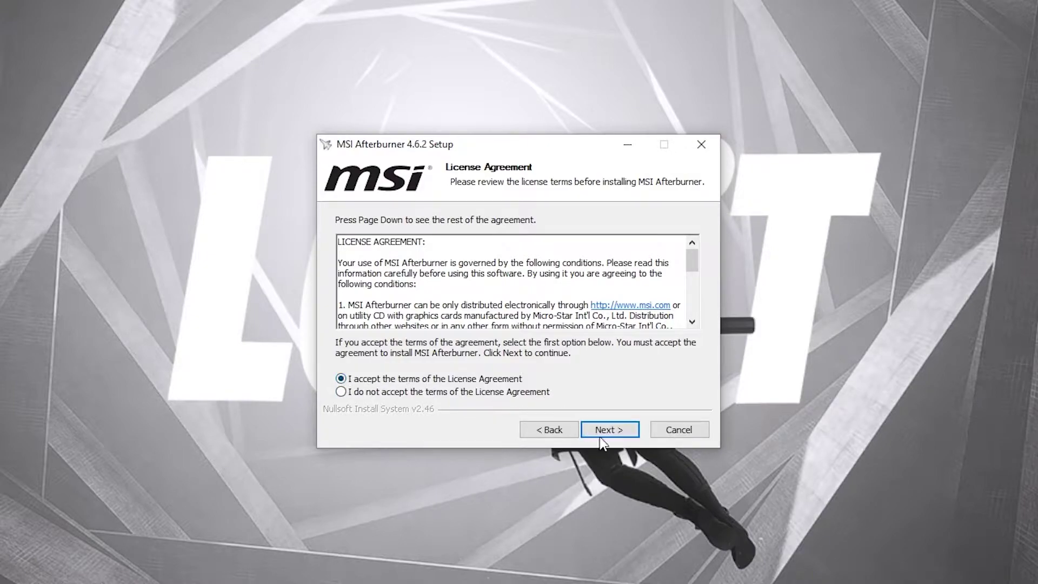
pyautogui.click(618, 422)
pyautogui.click(547, 289)
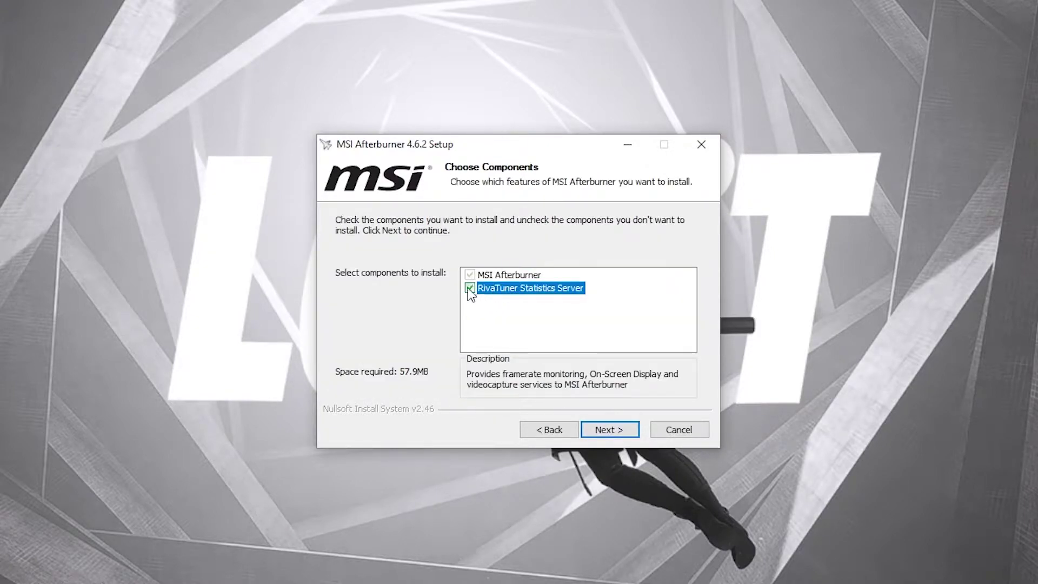
pyautogui.click(612, 430)
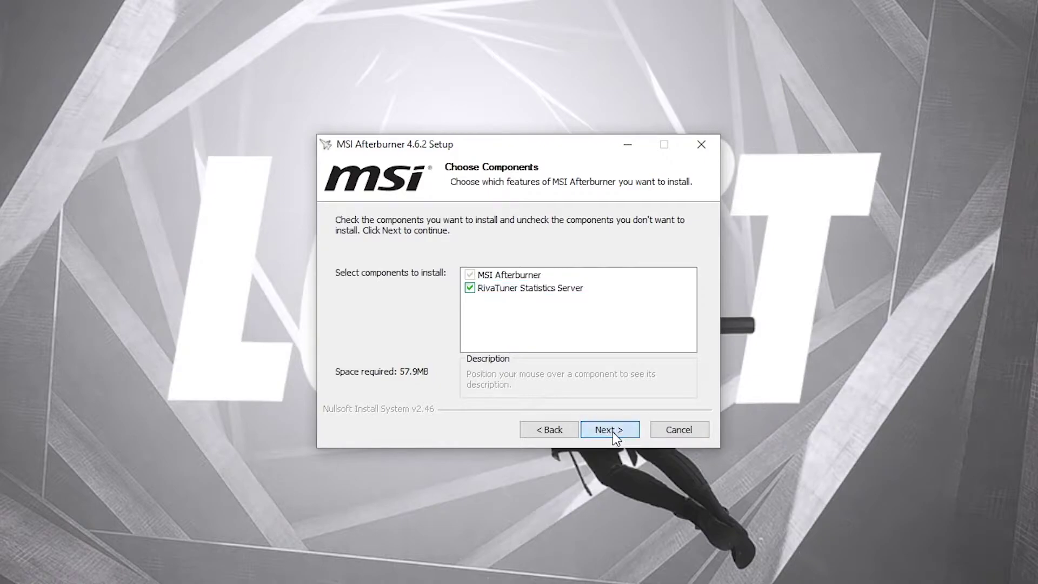
# - Install Afterburner to D:\Games\MSI Afterburner\ and keep English for the RivaTuner installer
pyautogui.click(622, 333)
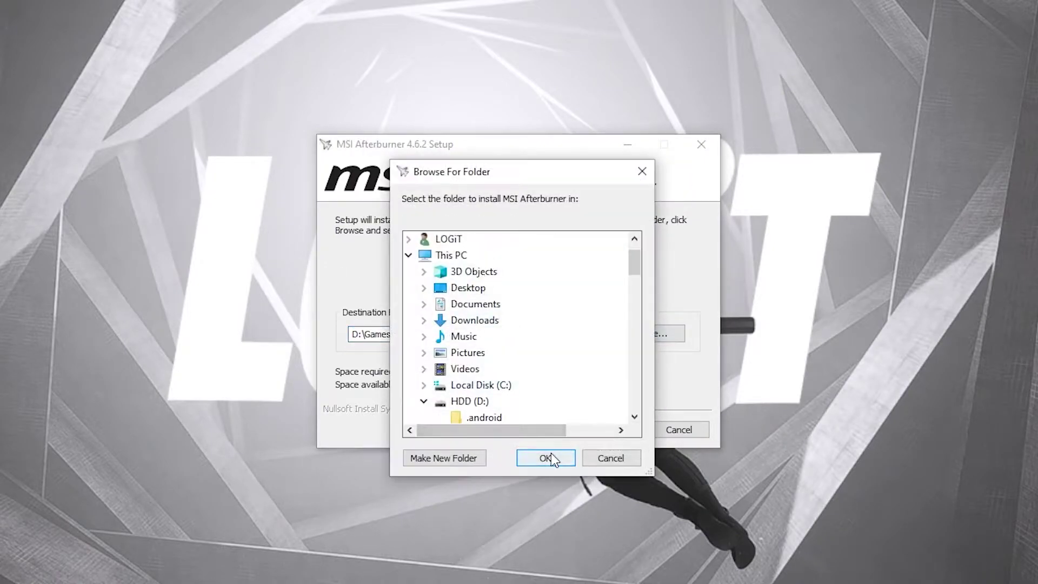
pyautogui.click(547, 456)
pyautogui.click(604, 424)
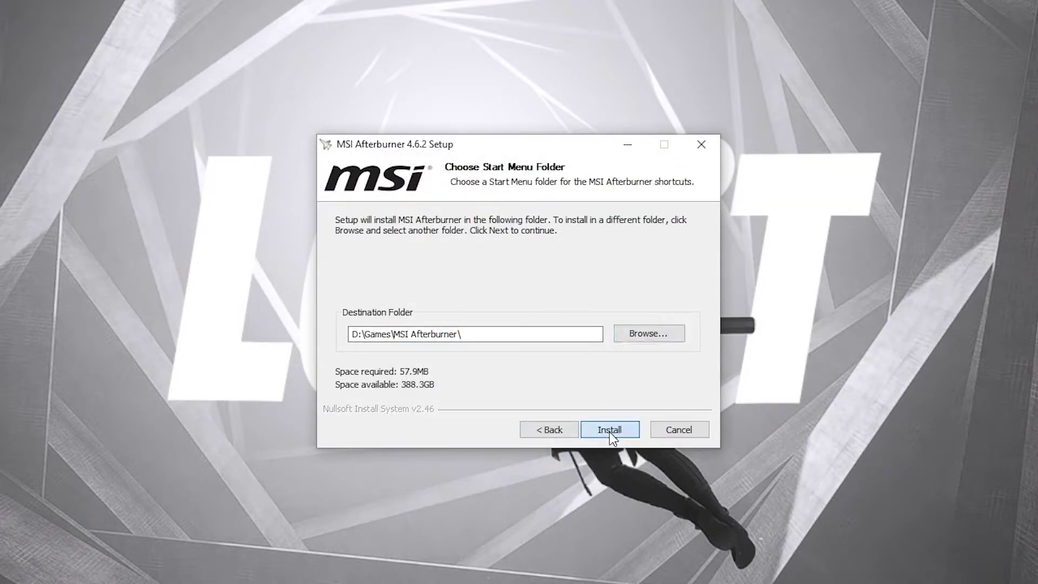
pyautogui.click(615, 428)
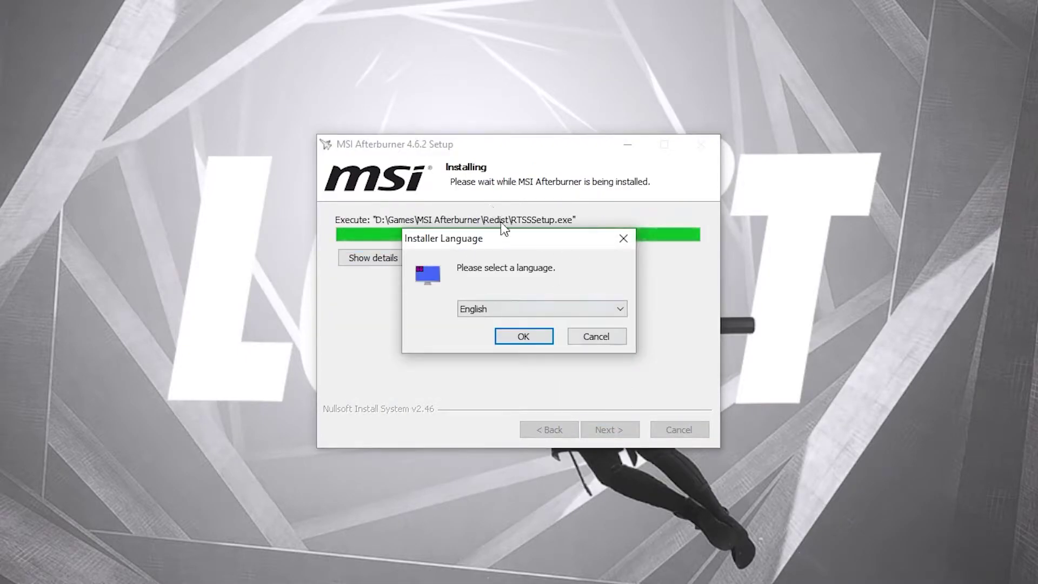
pyautogui.click(514, 309)
pyautogui.click(499, 320)
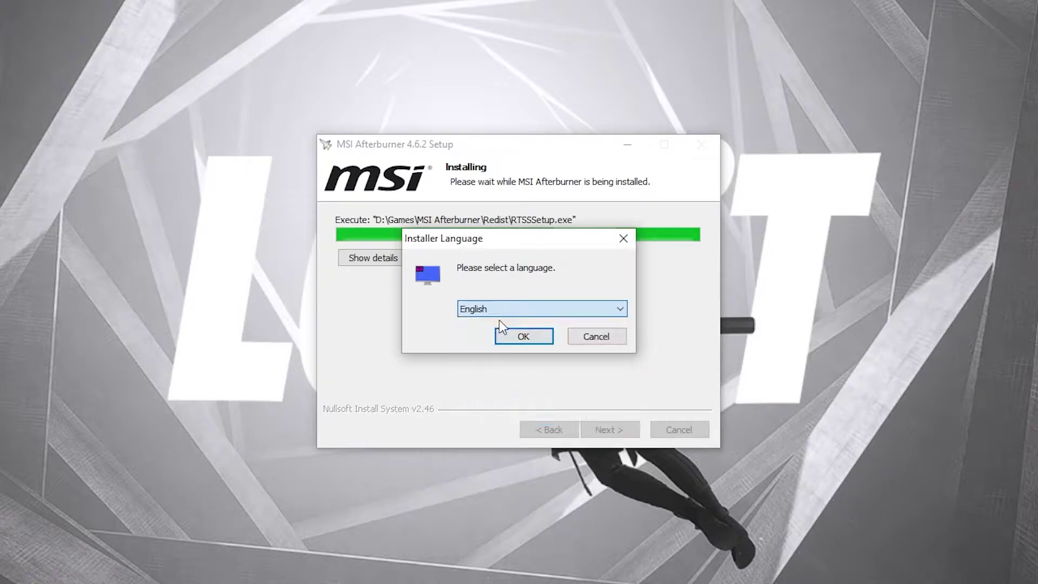
# - Accept the licence and install RivaTuner to D:\Games\RivaTuner Statistics Server with default shortcuts
pyautogui.click(528, 340)
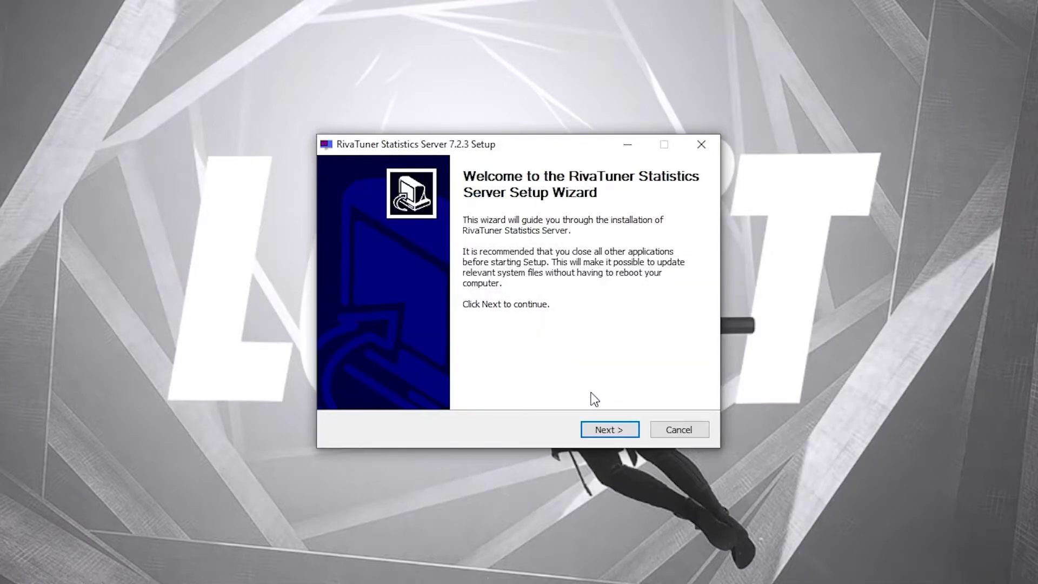
pyautogui.click(610, 430)
pyautogui.click(345, 378)
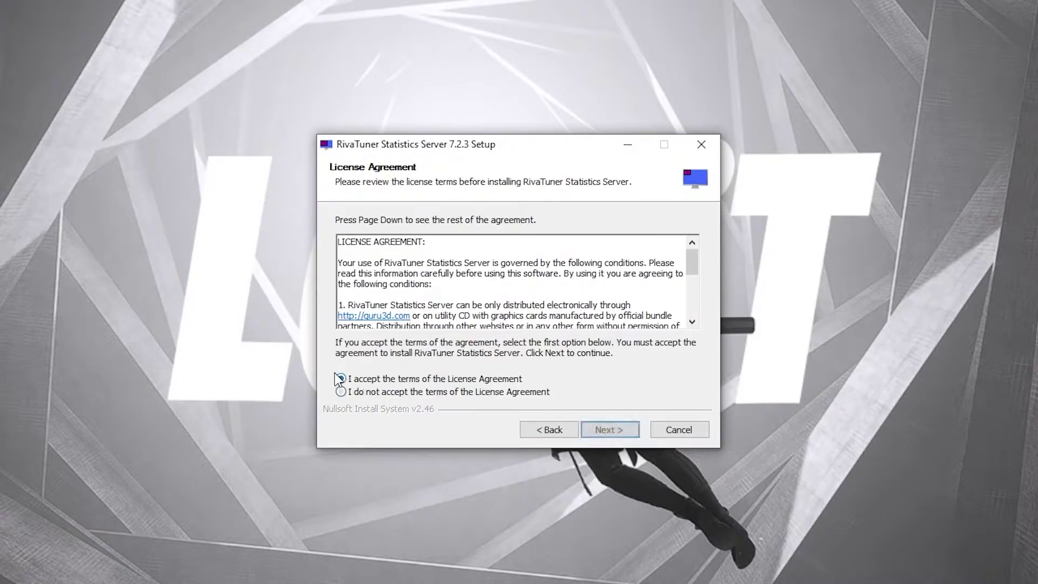
pyautogui.click(610, 428)
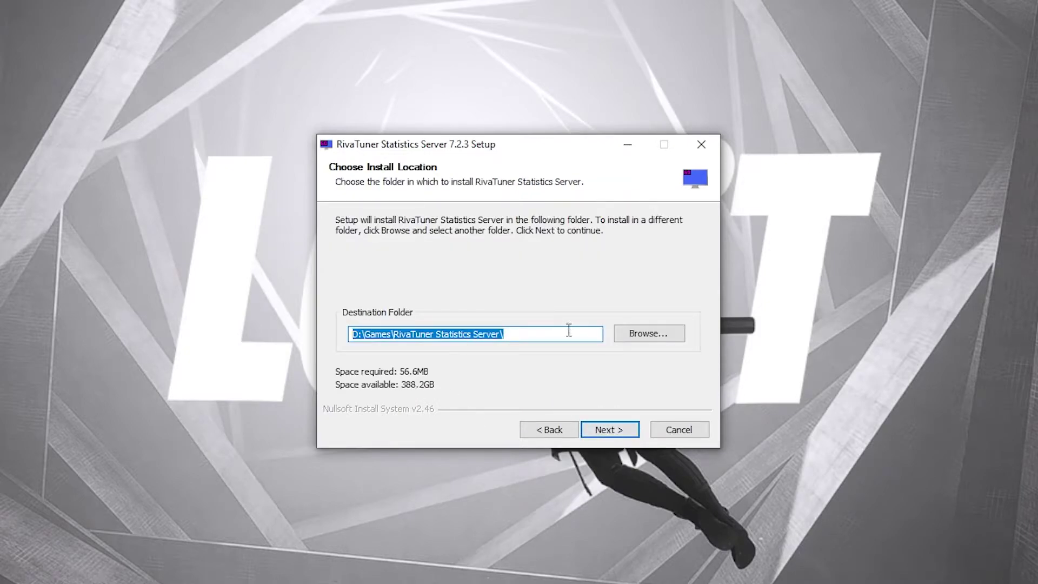
pyautogui.click(631, 428)
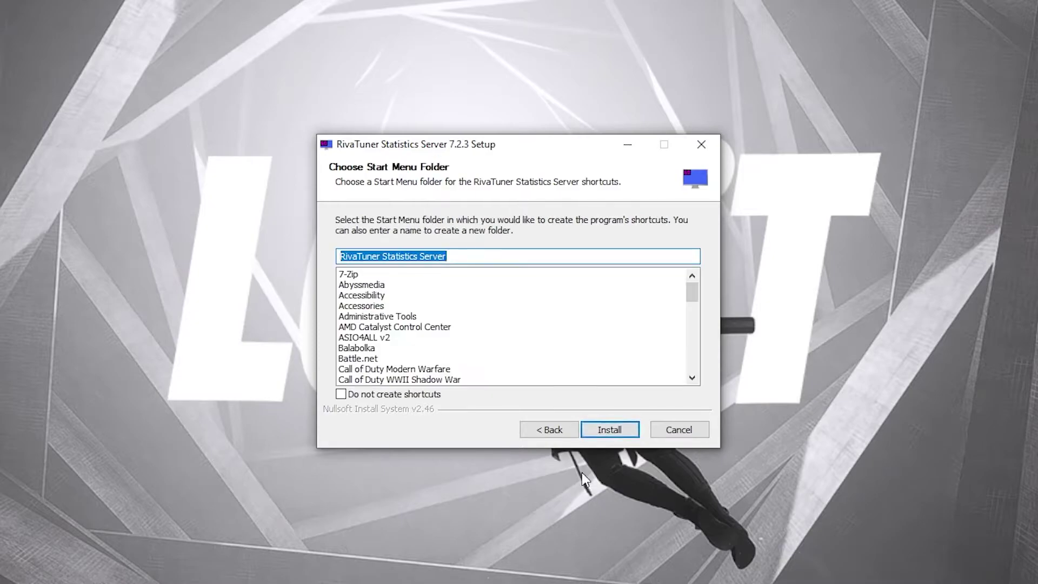
pyautogui.click(611, 431)
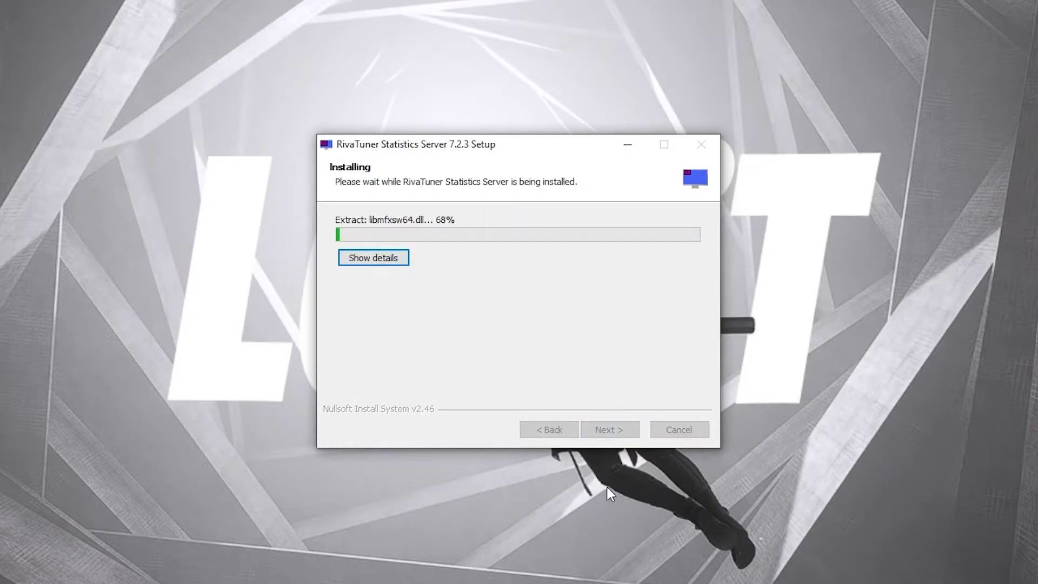
pyautogui.click(617, 433)
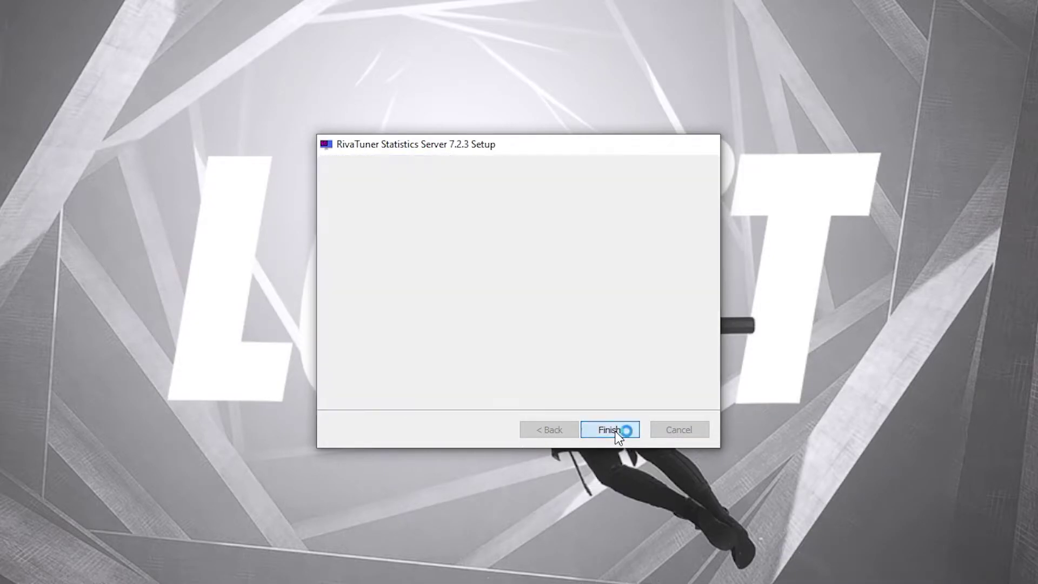
# - Finish the Afterburner setup, close the ReadMe.pdf, and open Afterburner's settings
pyautogui.click(616, 430)
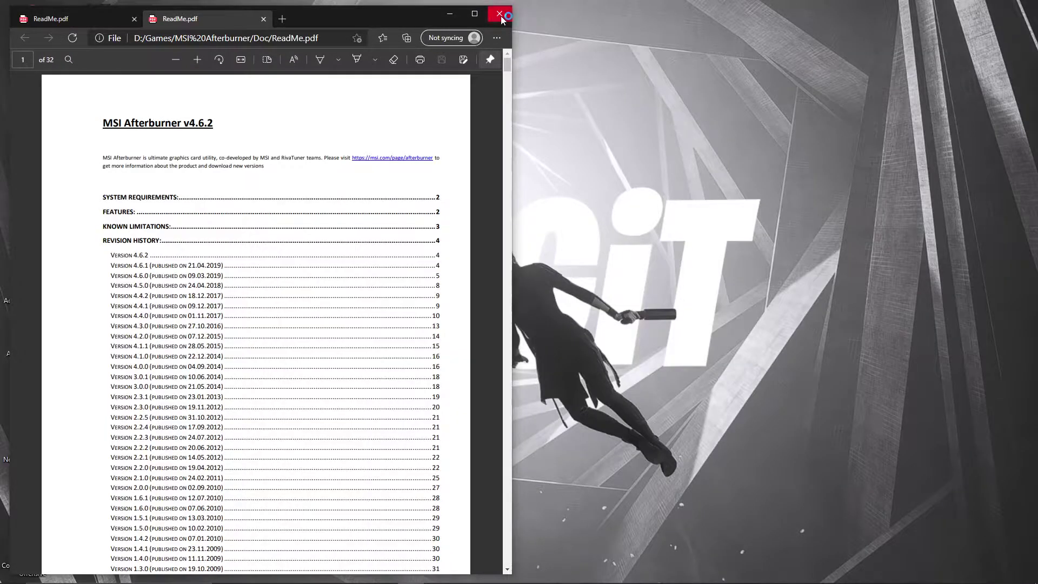
pyautogui.click(500, 15)
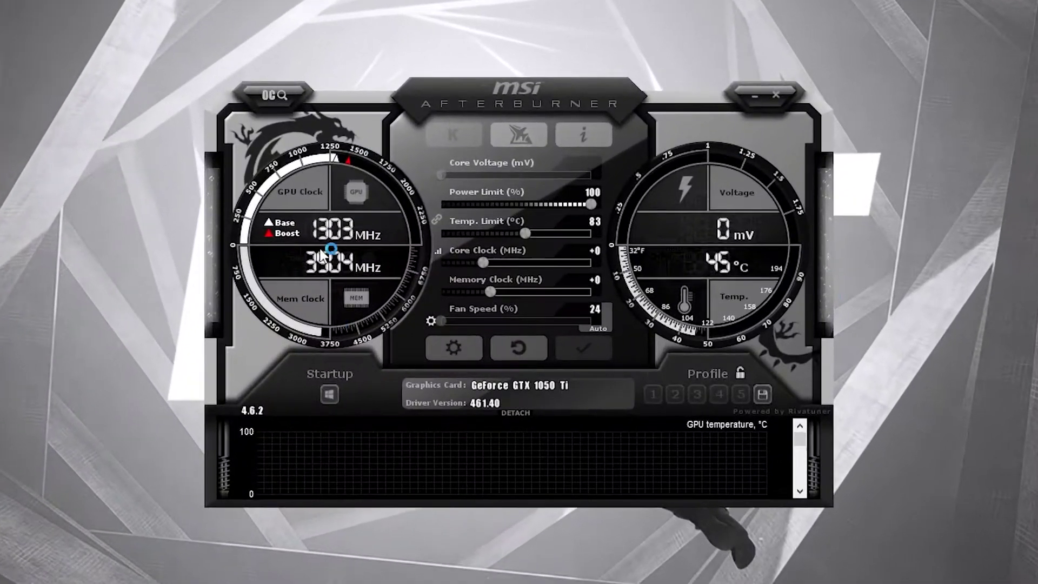
pyautogui.click(454, 346)
# - In Monitoring, show GPU temperature, GPU usage and memory usage in the On-Screen Display
pyautogui.click(323, 127)
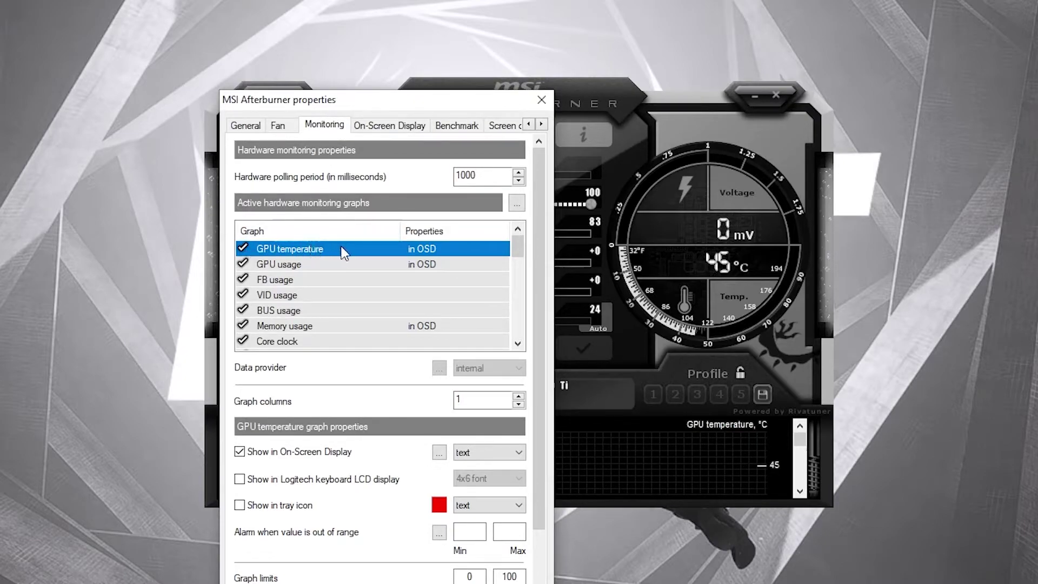
pyautogui.click(240, 452)
pyautogui.click(272, 453)
pyautogui.click(276, 266)
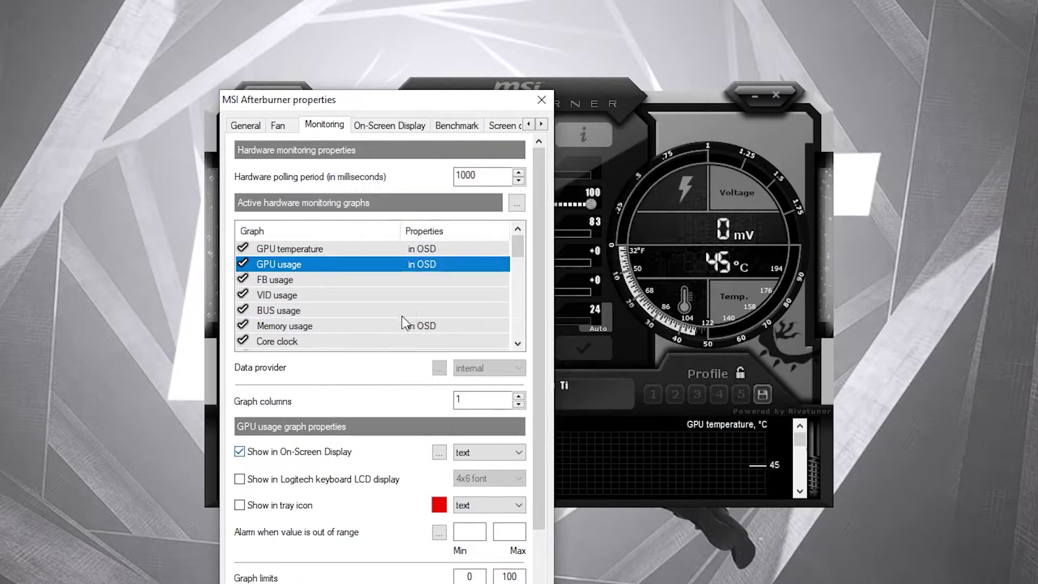
pyautogui.click(314, 327)
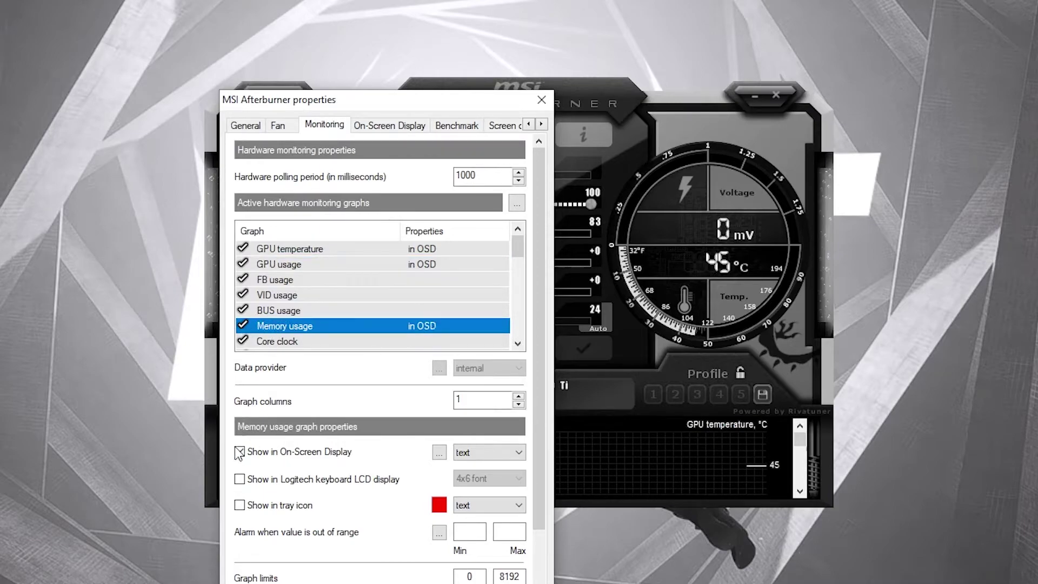
# - Show CPU temperature, RAM usage and framerate in the On-Screen Display, then apply and save
pyautogui.scroll(-5, 420, 294)
pyautogui.click(288, 297)
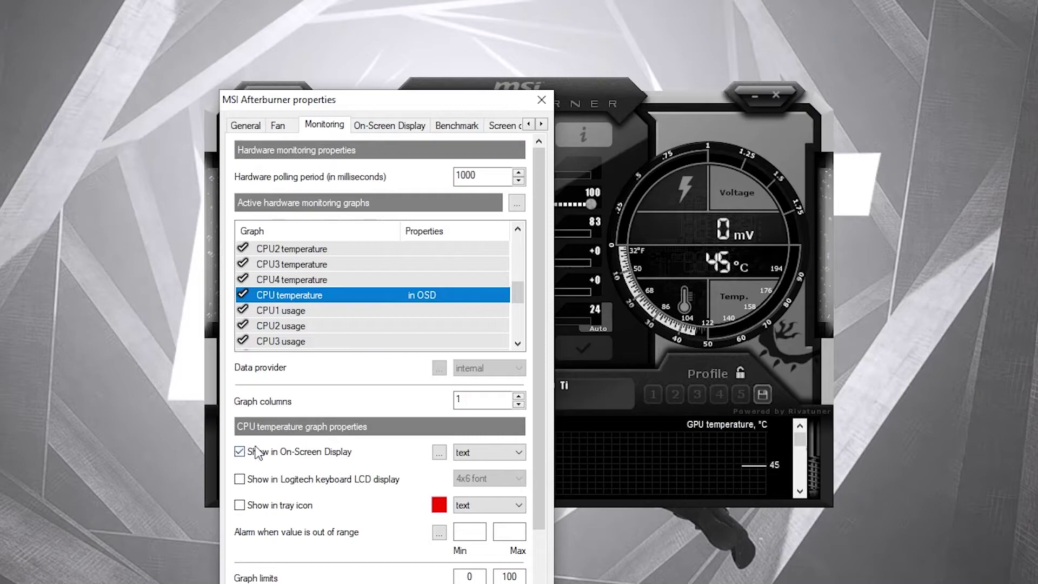
pyautogui.scroll(-2, 382, 292)
pyautogui.click(238, 295)
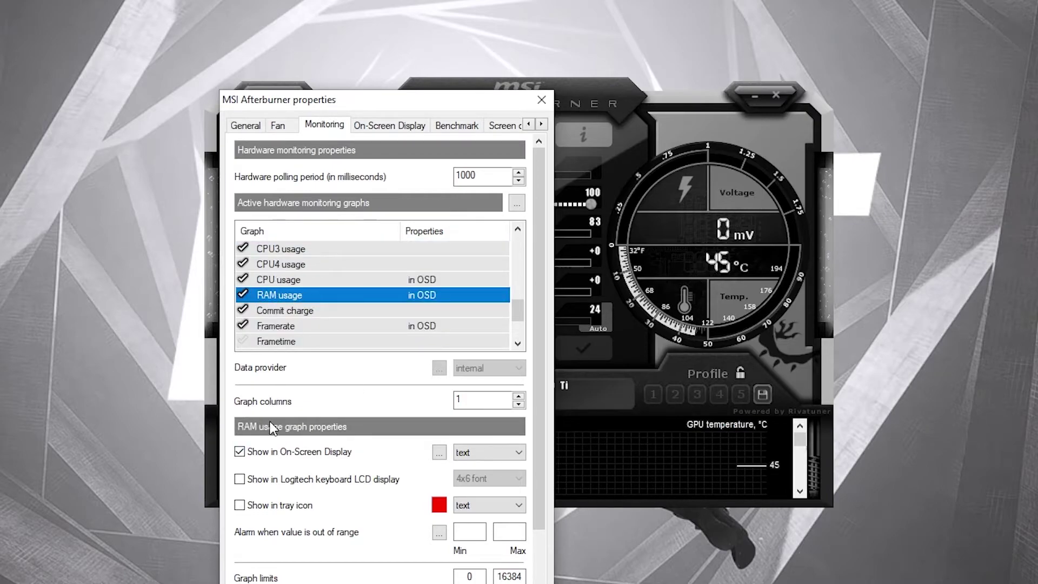
pyautogui.click(277, 326)
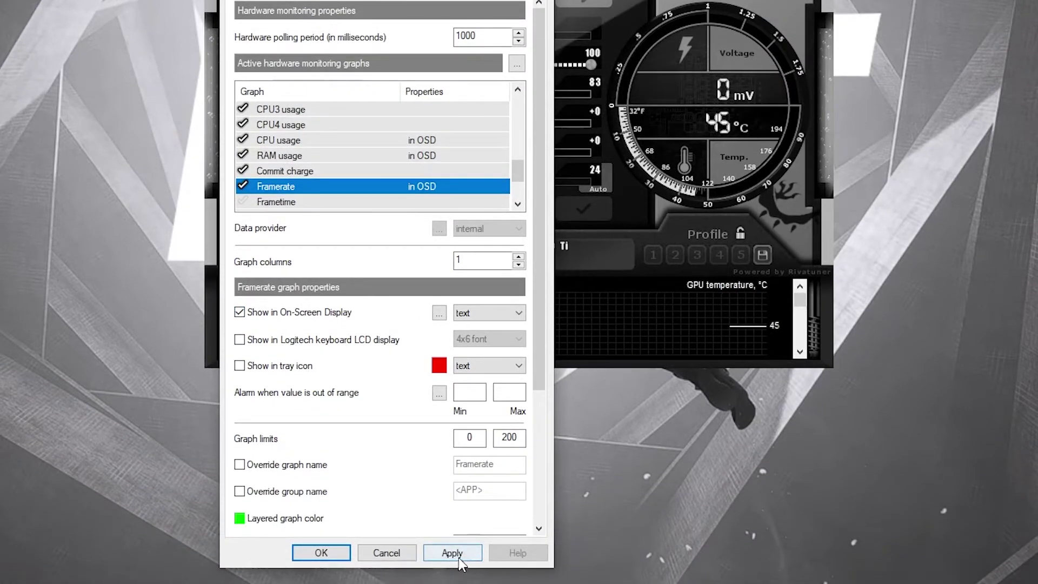
pyautogui.click(452, 553)
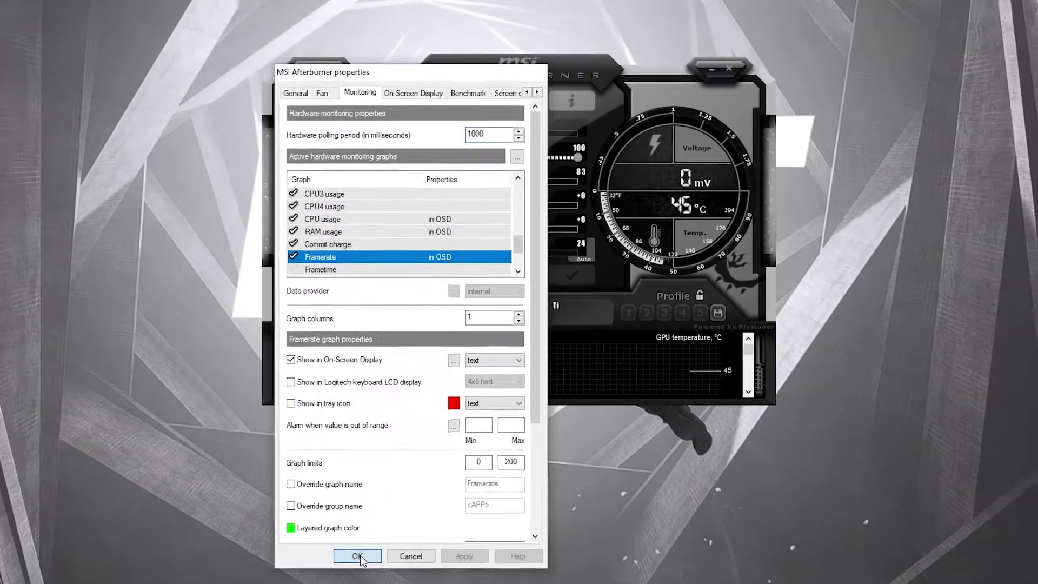
pyautogui.click(328, 549)
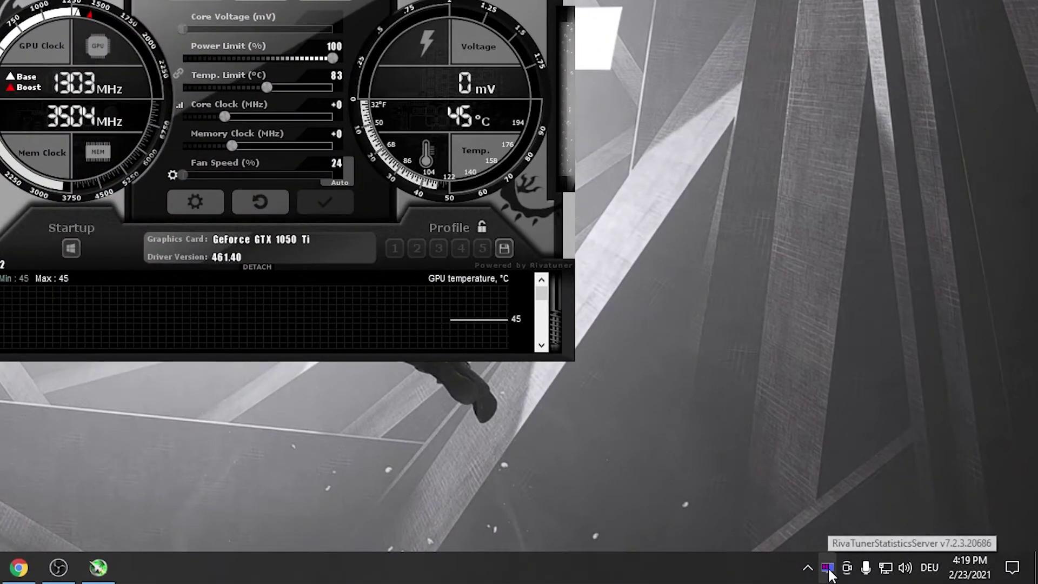
# - Open RivaTuner from the tray, keep the cyan overlay colour, shrink the zoom and reposition the overlay
pyautogui.moveTo(830, 575)
pyautogui.mouseDown()
pyautogui.moveTo(812, 568)
pyautogui.moveTo(827, 581)
pyautogui.mouseUp()
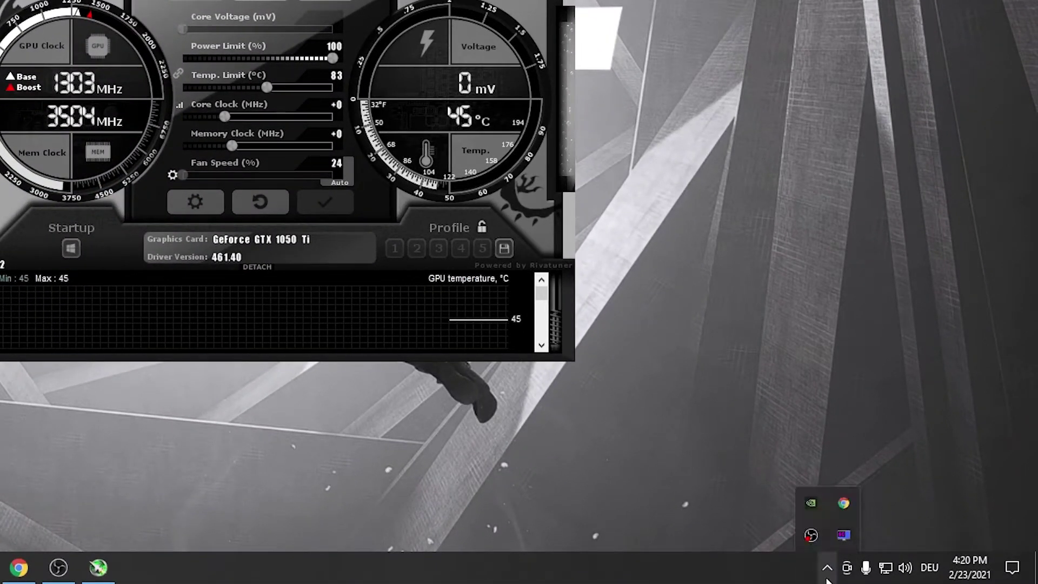
pyautogui.click(844, 534)
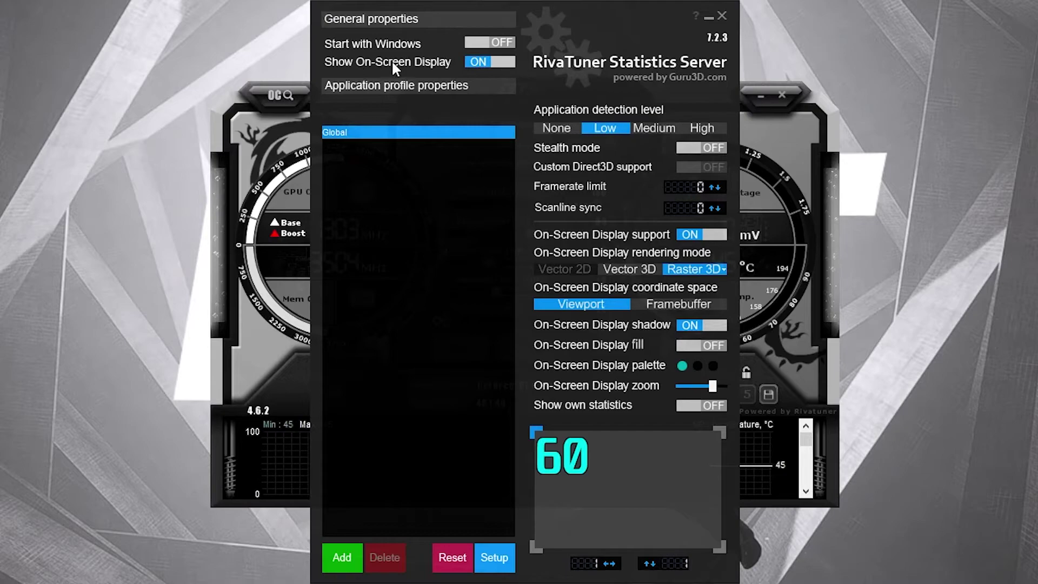
pyautogui.click(682, 366)
pyautogui.click(434, 384)
pyautogui.moveTo(708, 381)
pyautogui.mouseDown()
pyautogui.moveTo(693, 381)
pyautogui.moveTo(709, 381)
pyautogui.mouseUp()
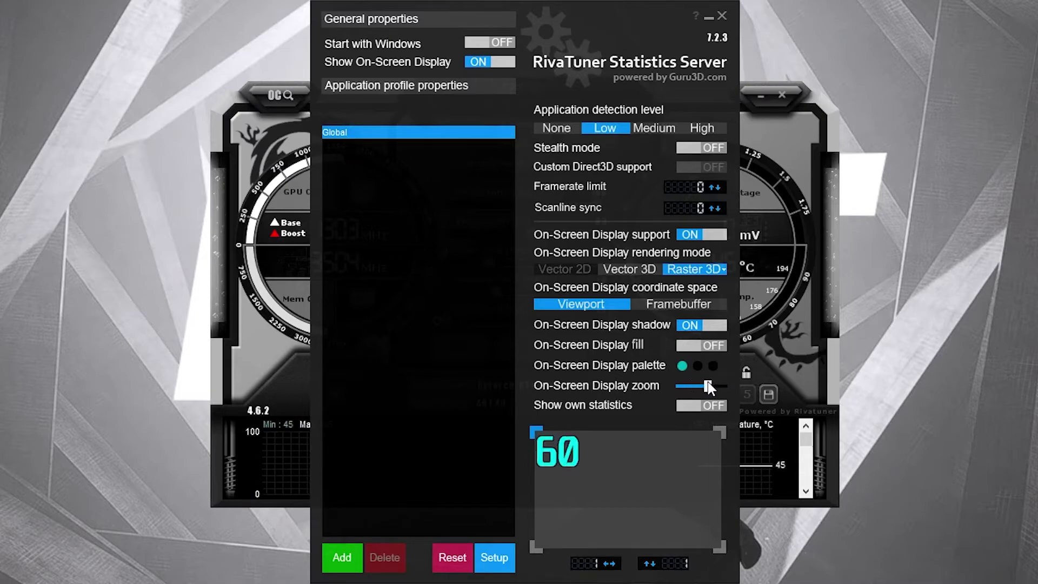
pyautogui.moveTo(563, 454)
pyautogui.mouseDown()
pyautogui.moveTo(668, 471)
pyautogui.moveTo(667, 458)
pyautogui.moveTo(585, 459)
pyautogui.moveTo(560, 448)
pyautogui.mouseUp()
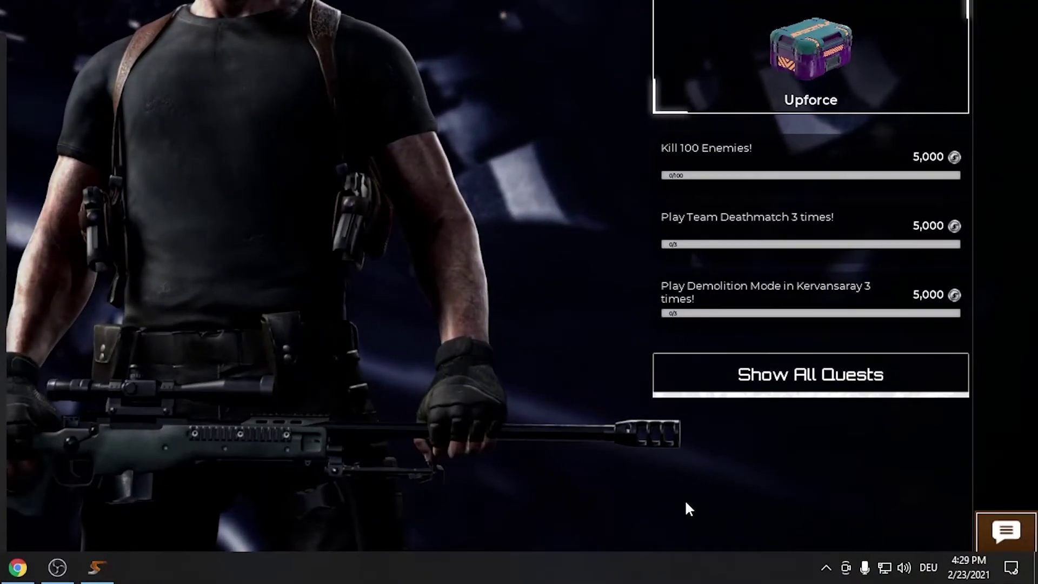
# - Open RivaTuner from the hidden tray icons and drag the On-Screen Display zoom slider larger
pyautogui.click(826, 567)
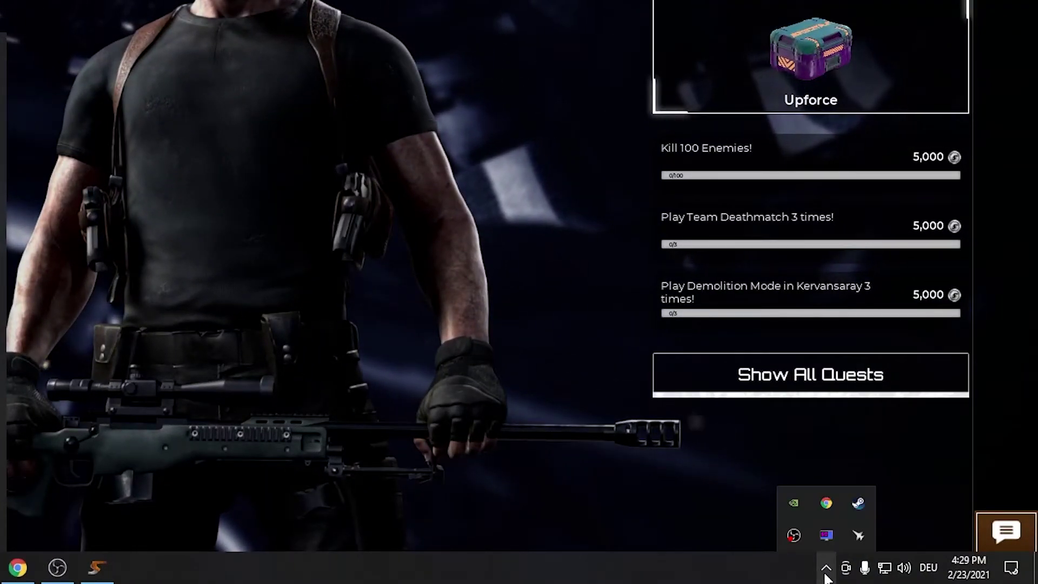
pyautogui.click(826, 536)
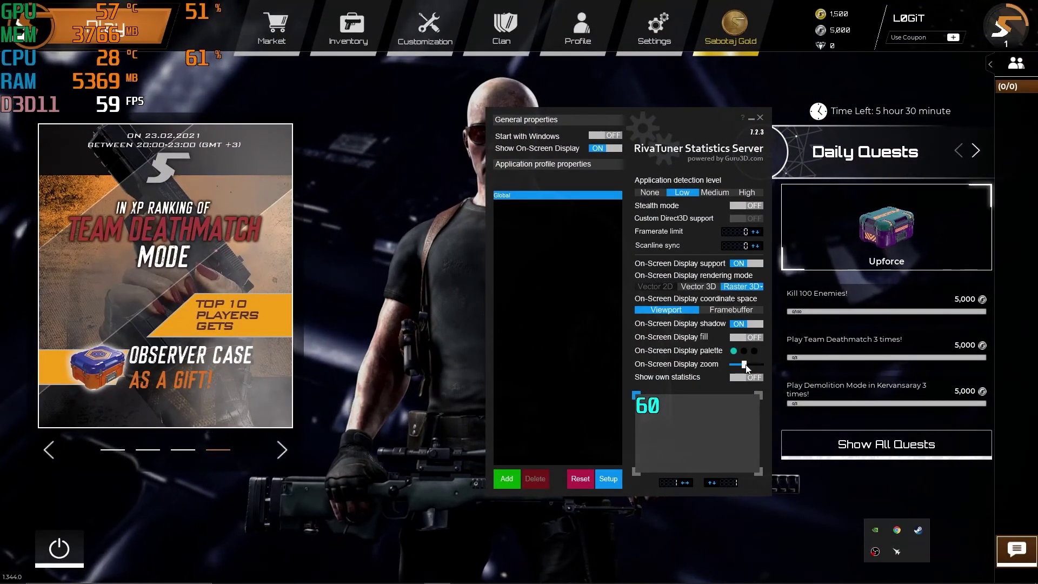
pyautogui.moveTo(745, 366); pyautogui.dragTo(756, 367)
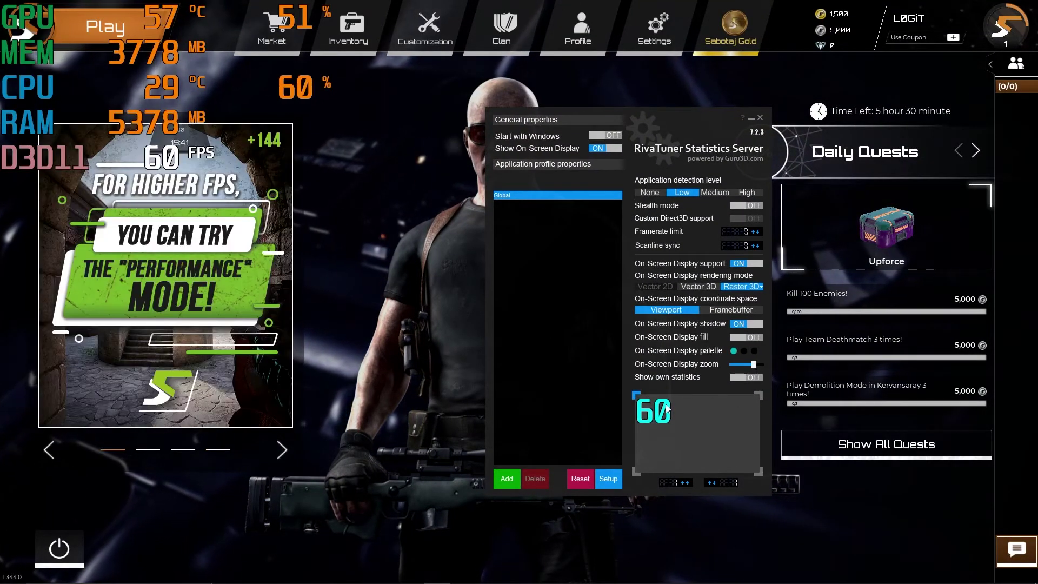